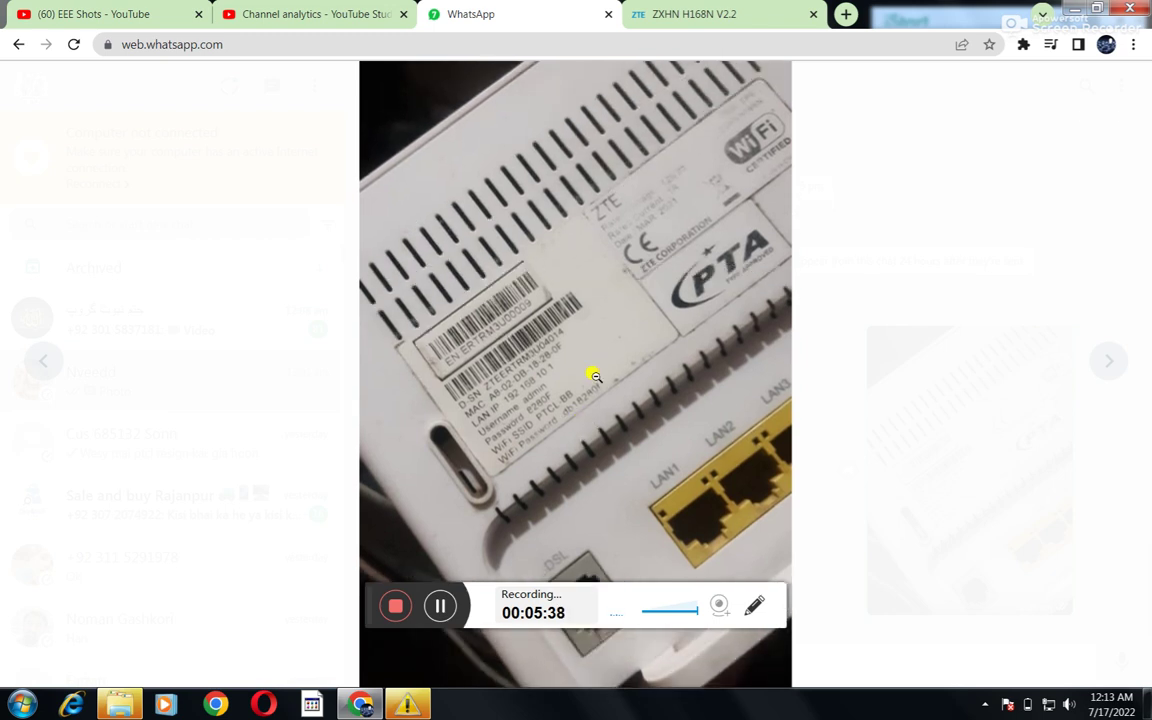
- Switch to the router's admin page and display the current WPA/WAPI passphrase in the wireless security settings
{"action": "left_click", "coordinate": [703, 12]}
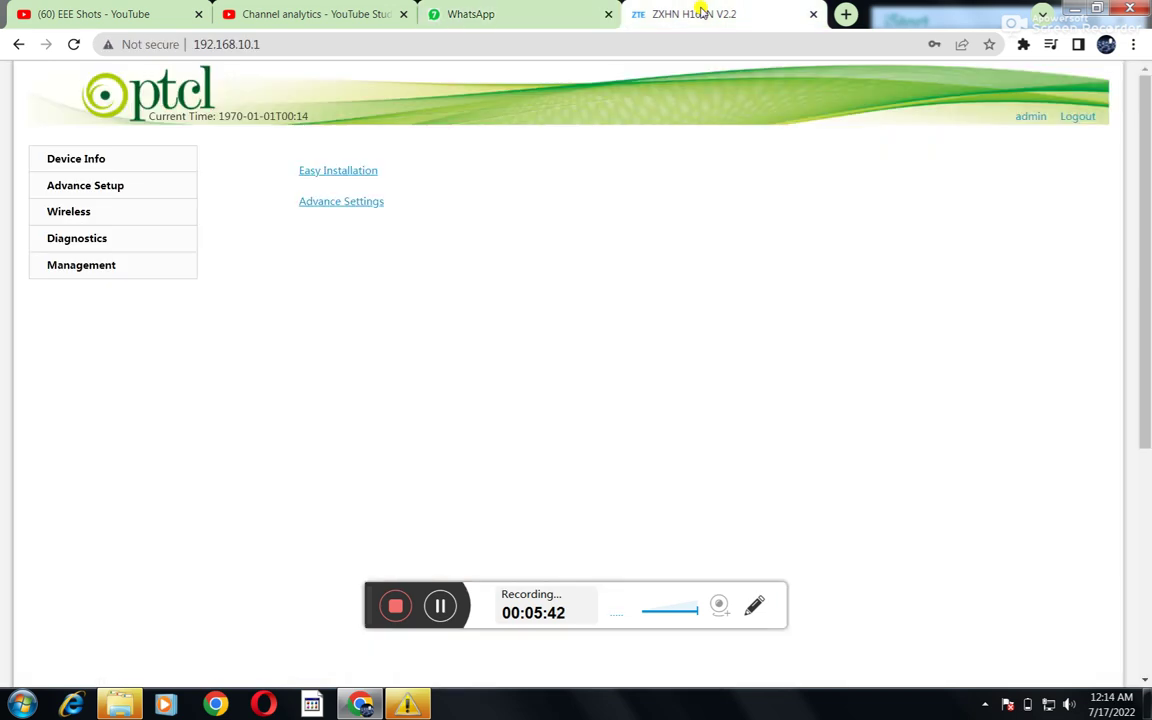
{"action": "left_click", "coordinate": [58, 214]}
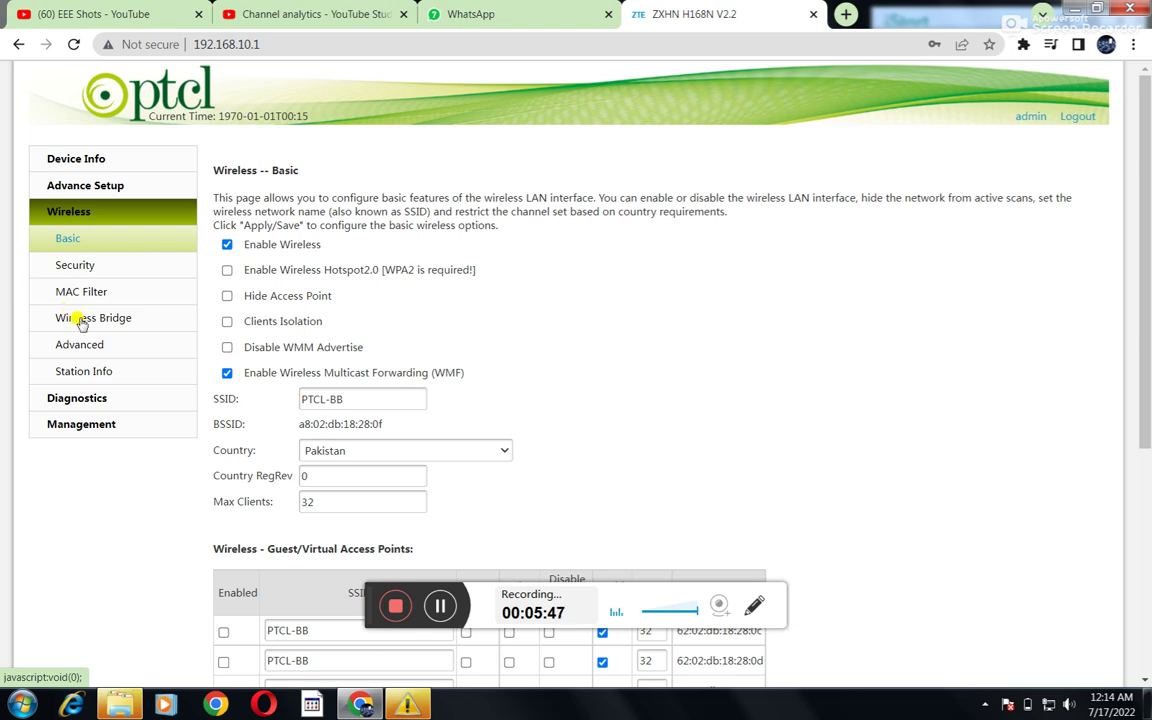
{"action": "left_click", "coordinate": [76, 265]}
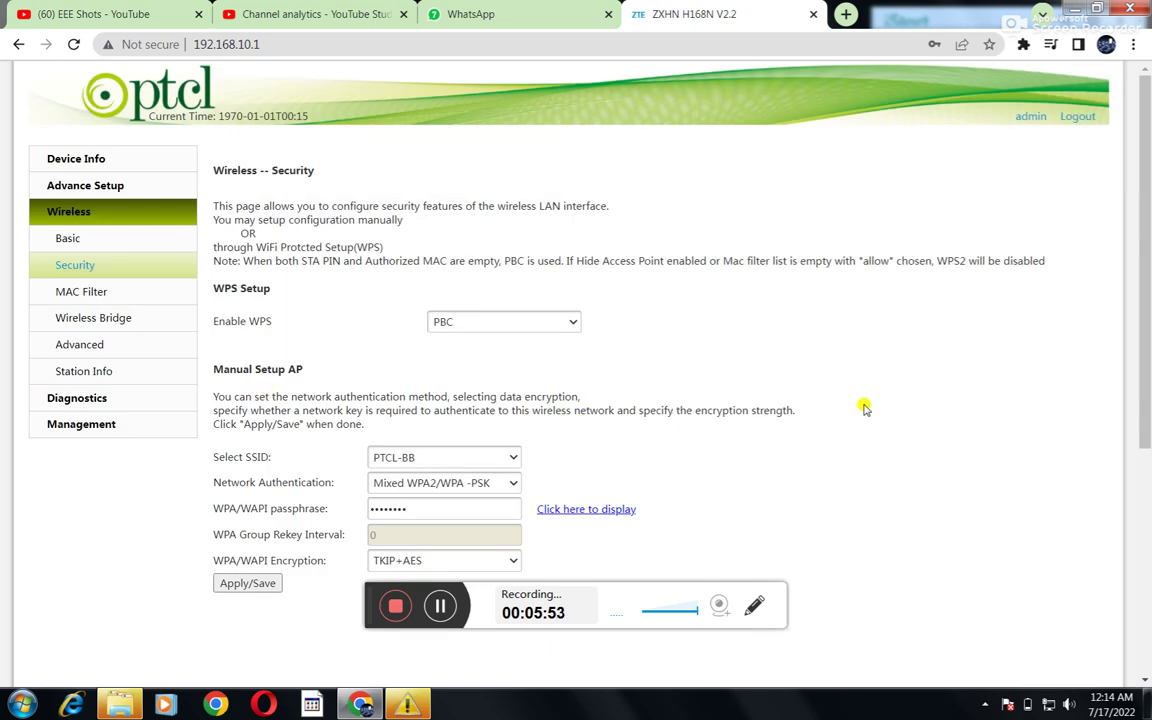
{"action": "scroll", "coordinate": [1146, 298], "scroll_direction": "down", "scroll_amount": 3}
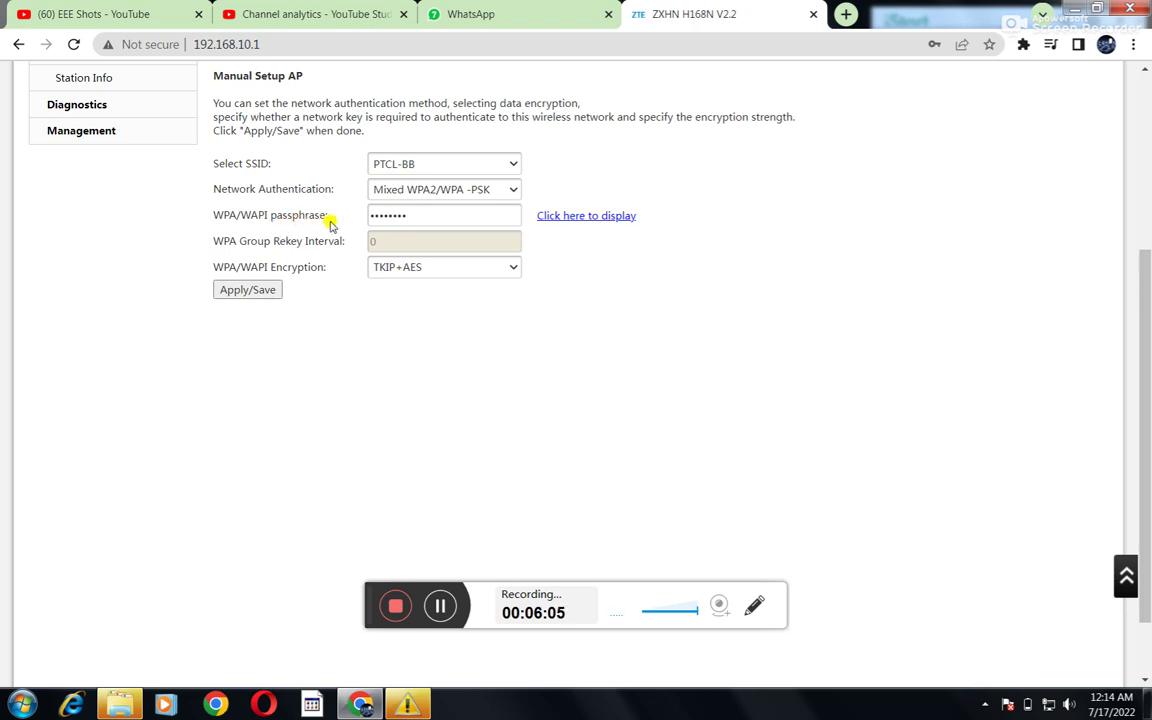
{"action": "left_click", "coordinate": [575, 222]}
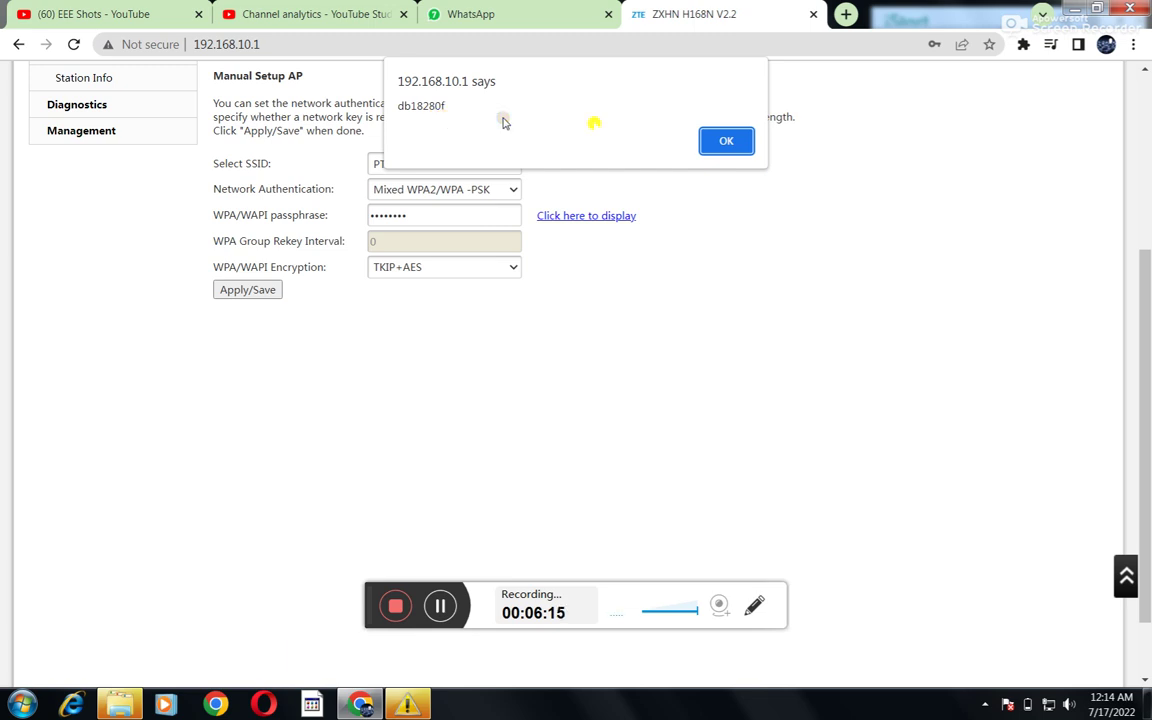
{"action": "left_click", "coordinate": [722, 143]}
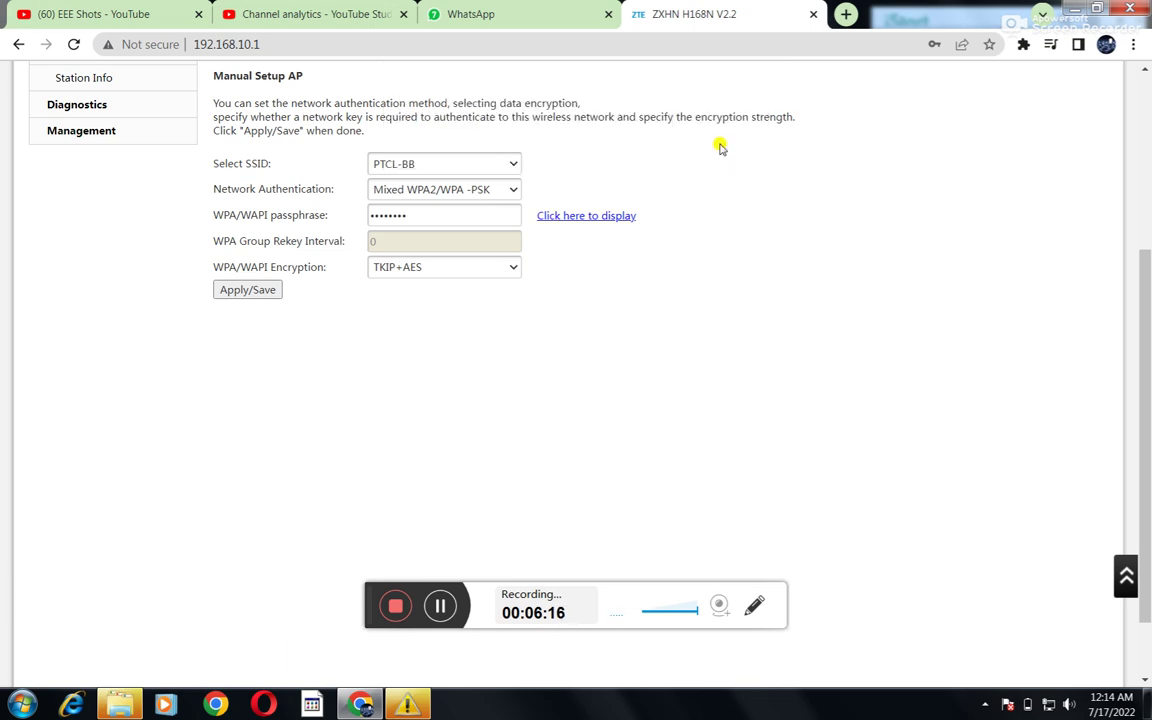
- Try adding a character to the WPA/WAPI passphrase of the PTCL-BB network and display the passphrase again
{"action": "left_click", "coordinate": [425, 215]}
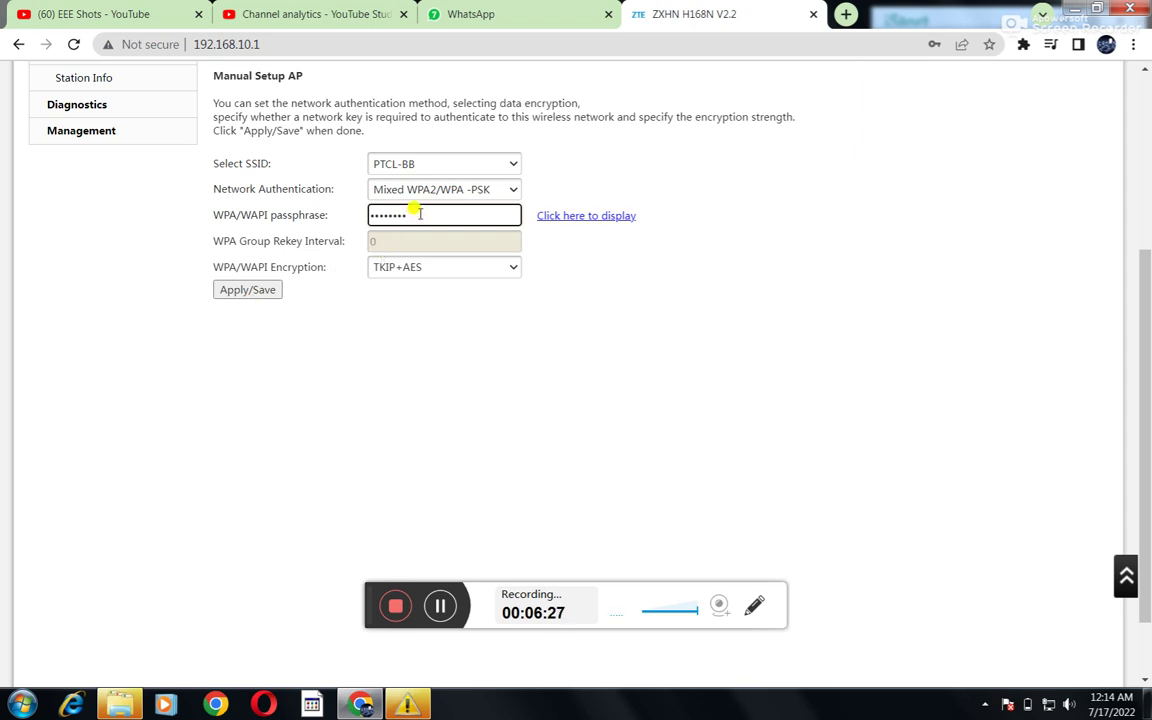
{"action": "type", "text": "1"}
{"action": "left_click", "coordinate": [578, 218]}
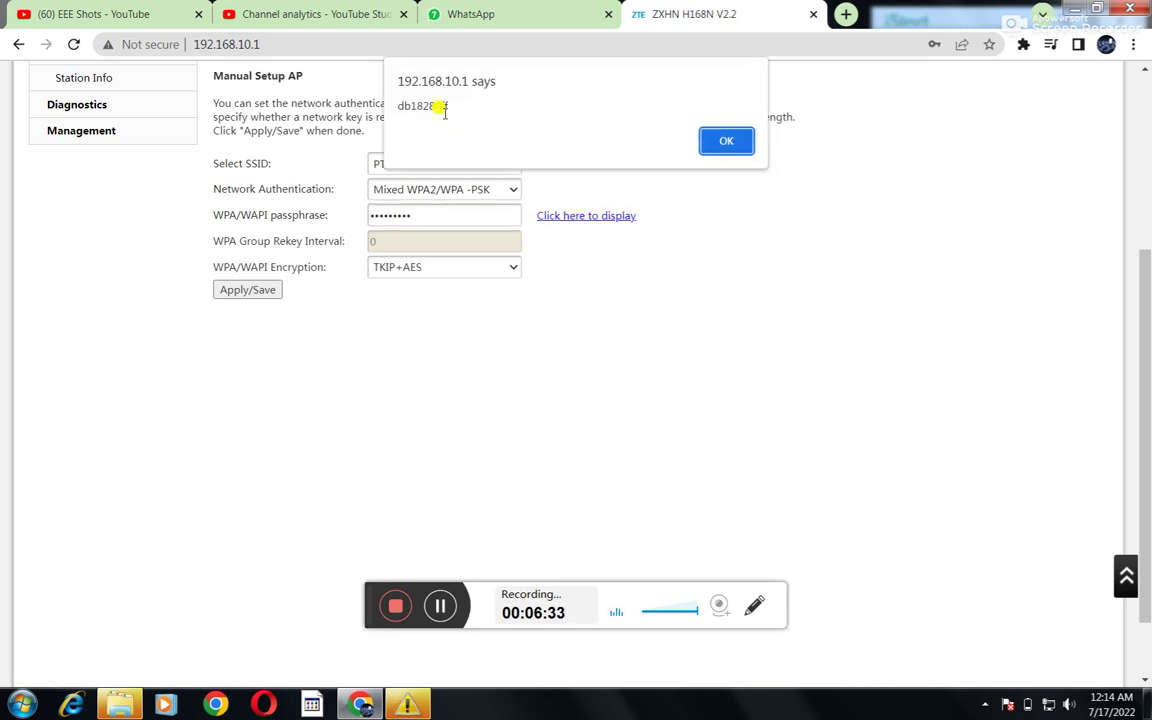
{"action": "left_click", "coordinate": [733, 143]}
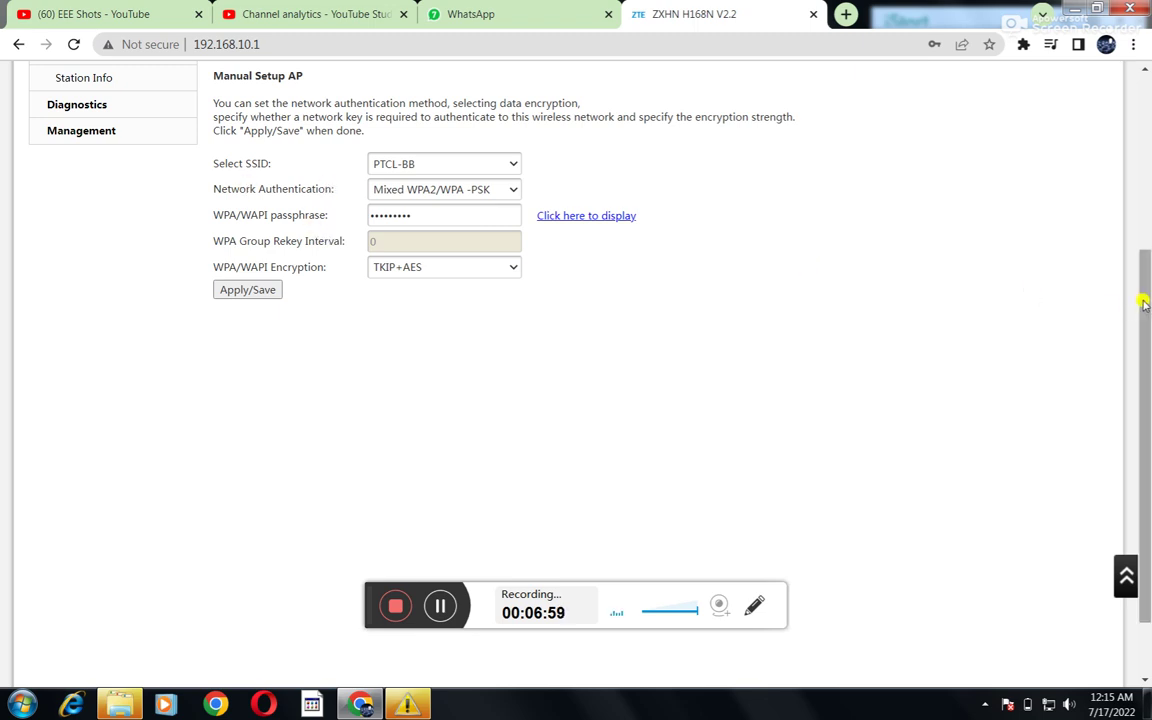
- Open the access control password settings and fill in the admin account's old password from the saved login
{"action": "scroll", "coordinate": [1124, 180], "scroll_direction": "up", "scroll_amount": 3}
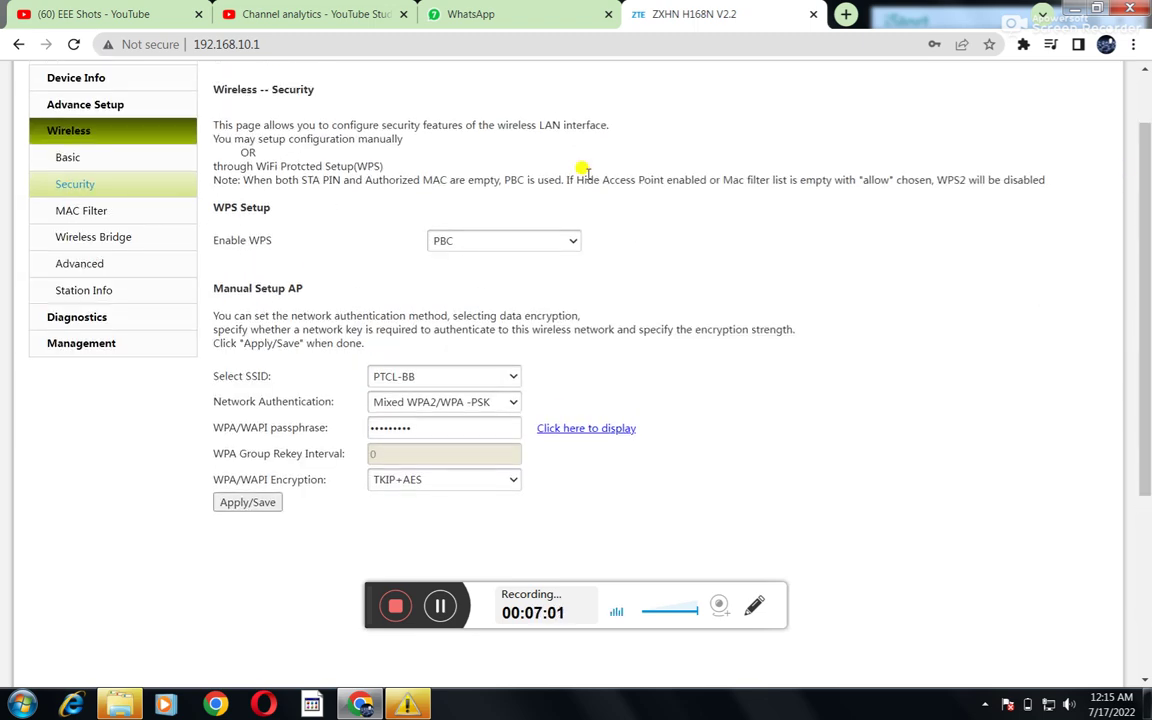
{"action": "left_click", "coordinate": [75, 342]}
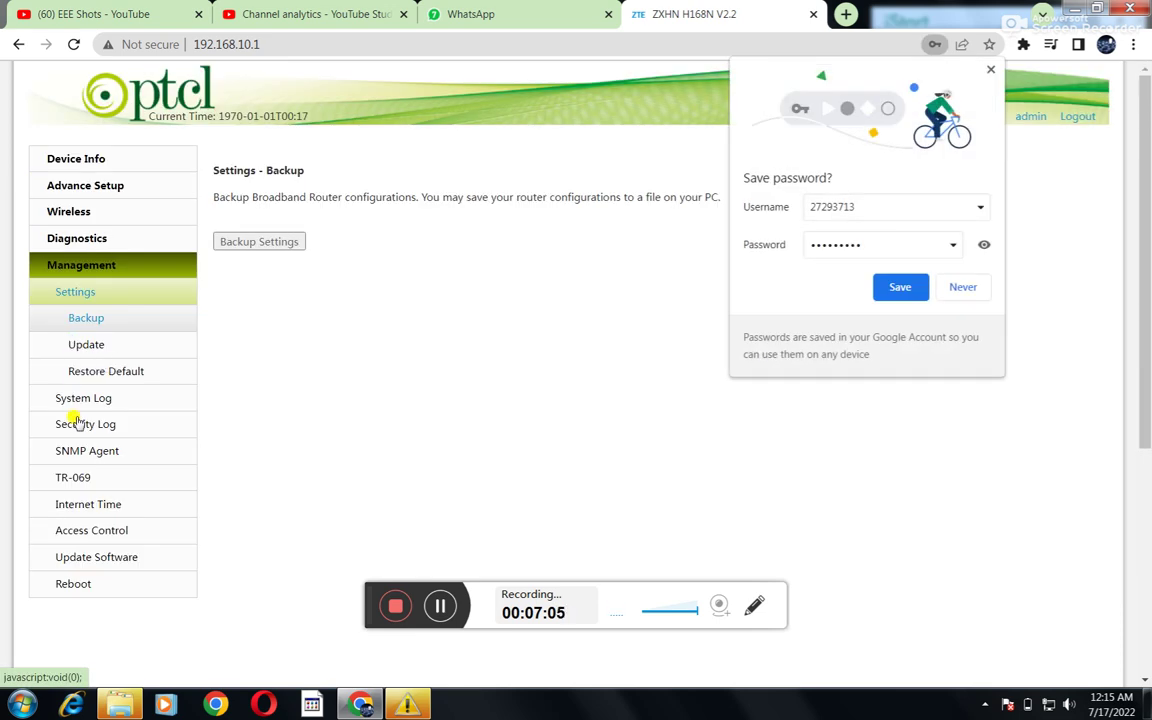
{"action": "left_click", "coordinate": [96, 532]}
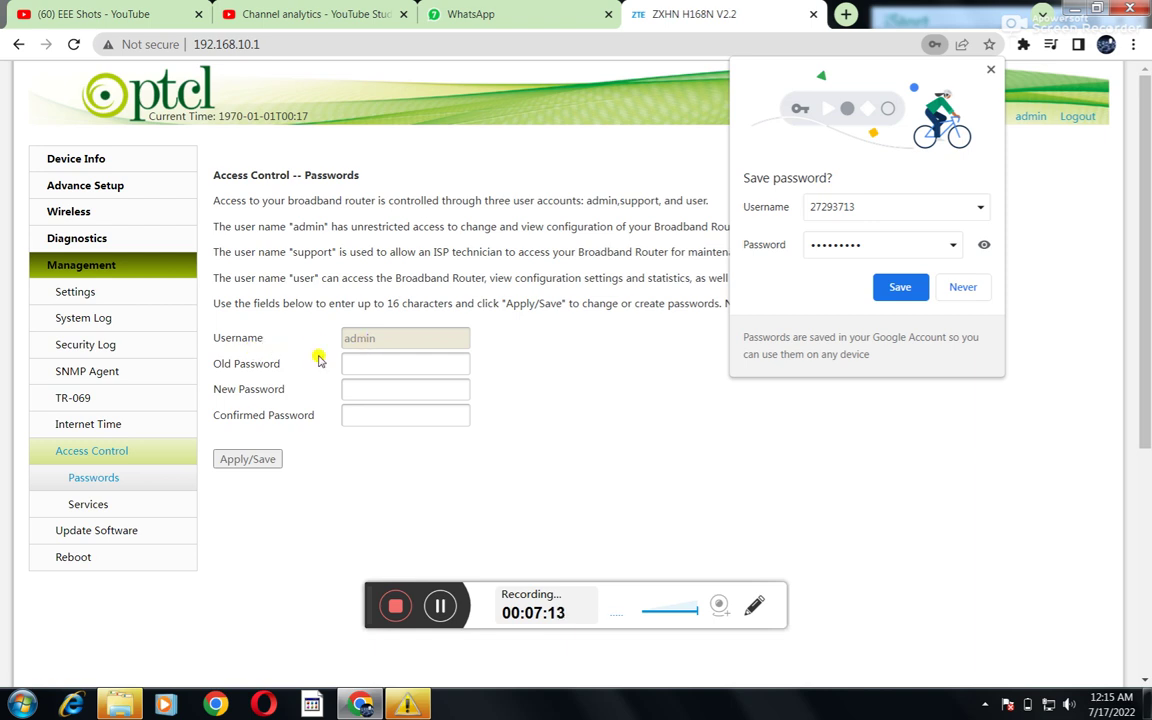
{"action": "left_click", "coordinate": [354, 365]}
{"action": "left_click", "coordinate": [356, 365]}
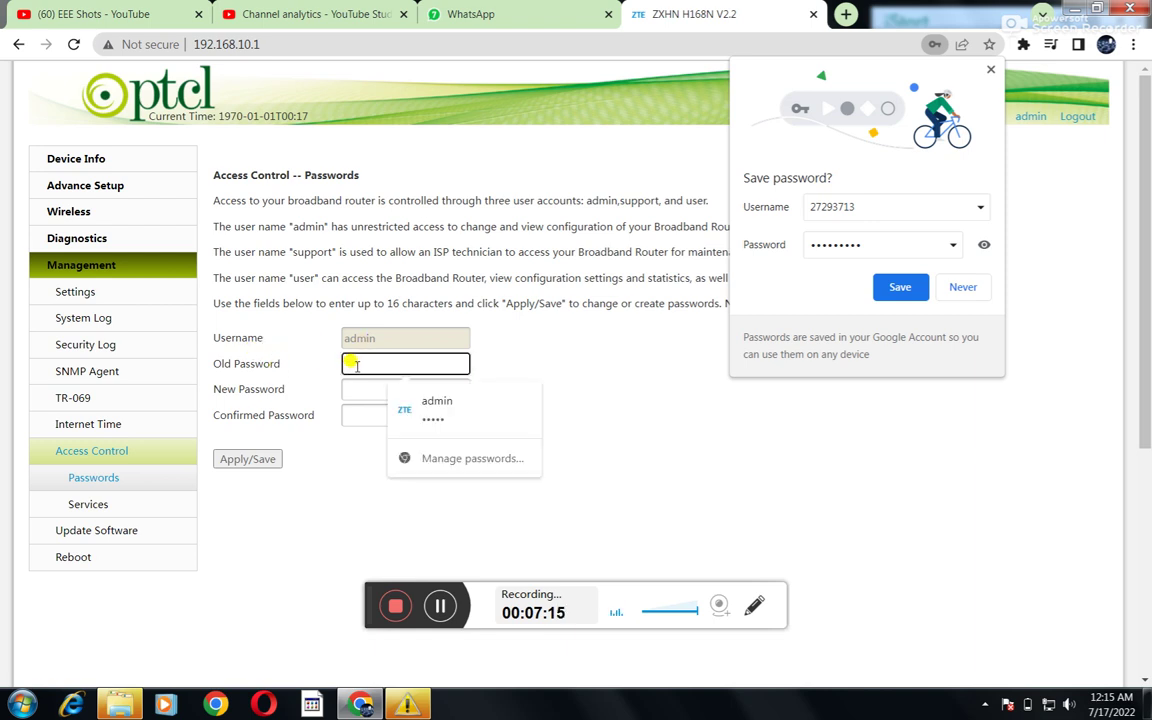
{"action": "left_click", "coordinate": [432, 406]}
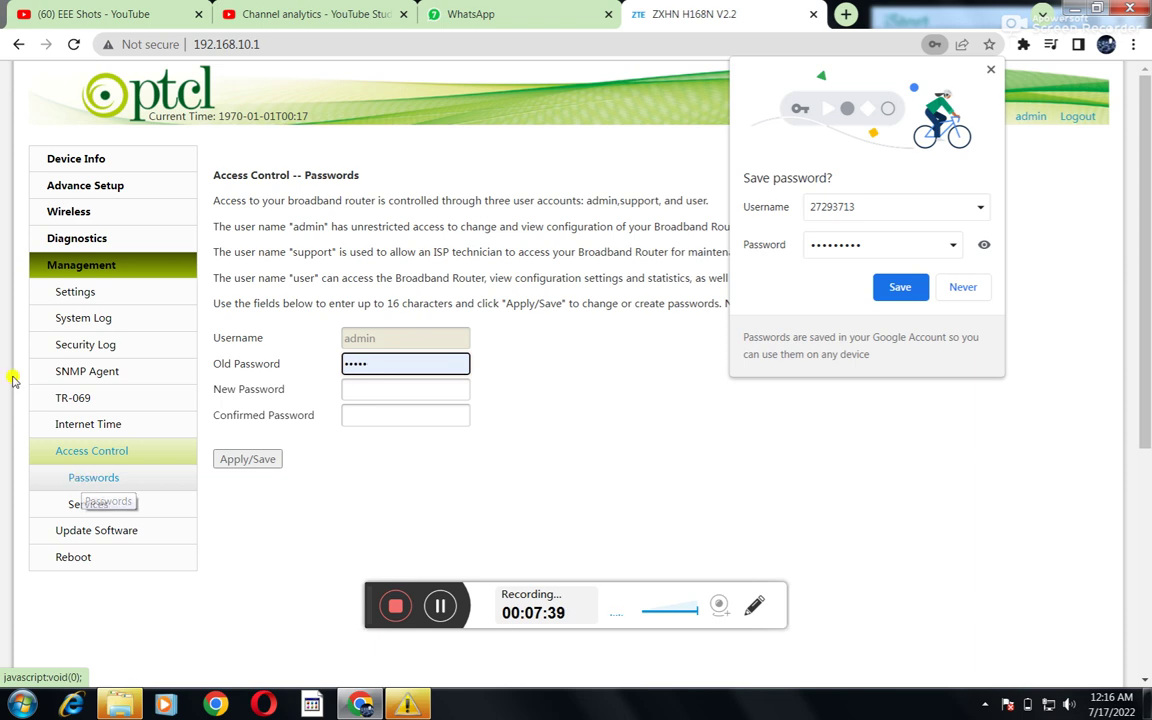
- View the device information summary and the ATM interface configuration in the advanced setup
{"action": "left_click", "coordinate": [83, 160]}
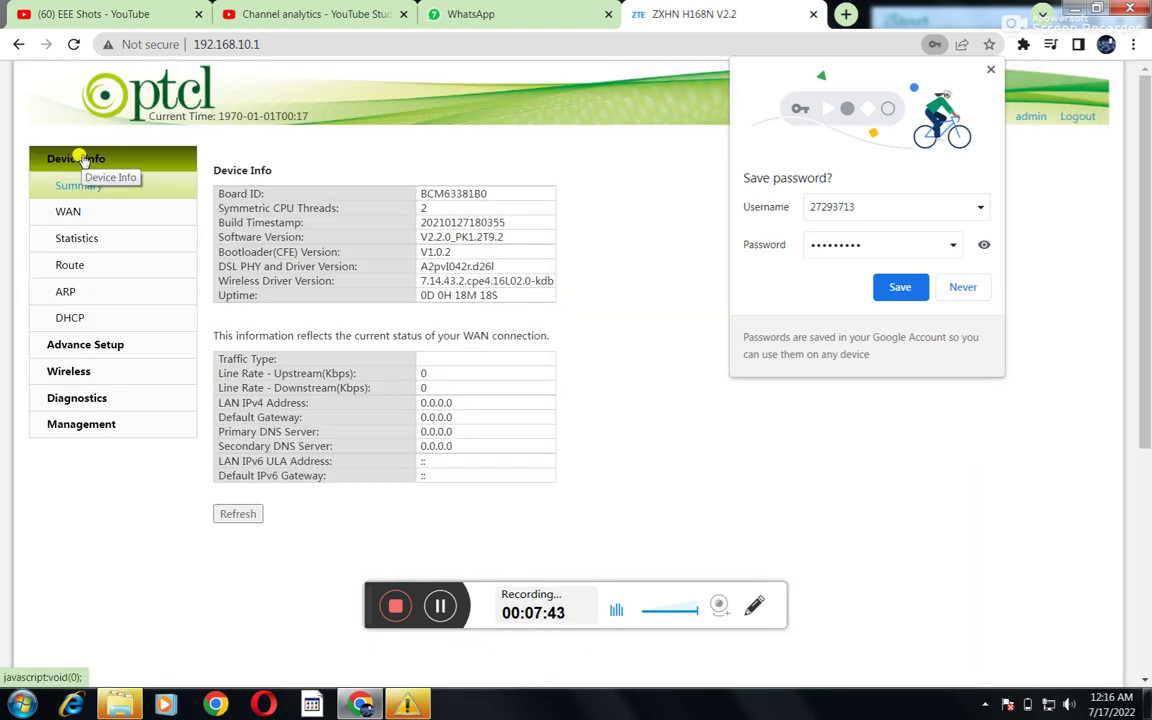
{"action": "left_click", "coordinate": [82, 158]}
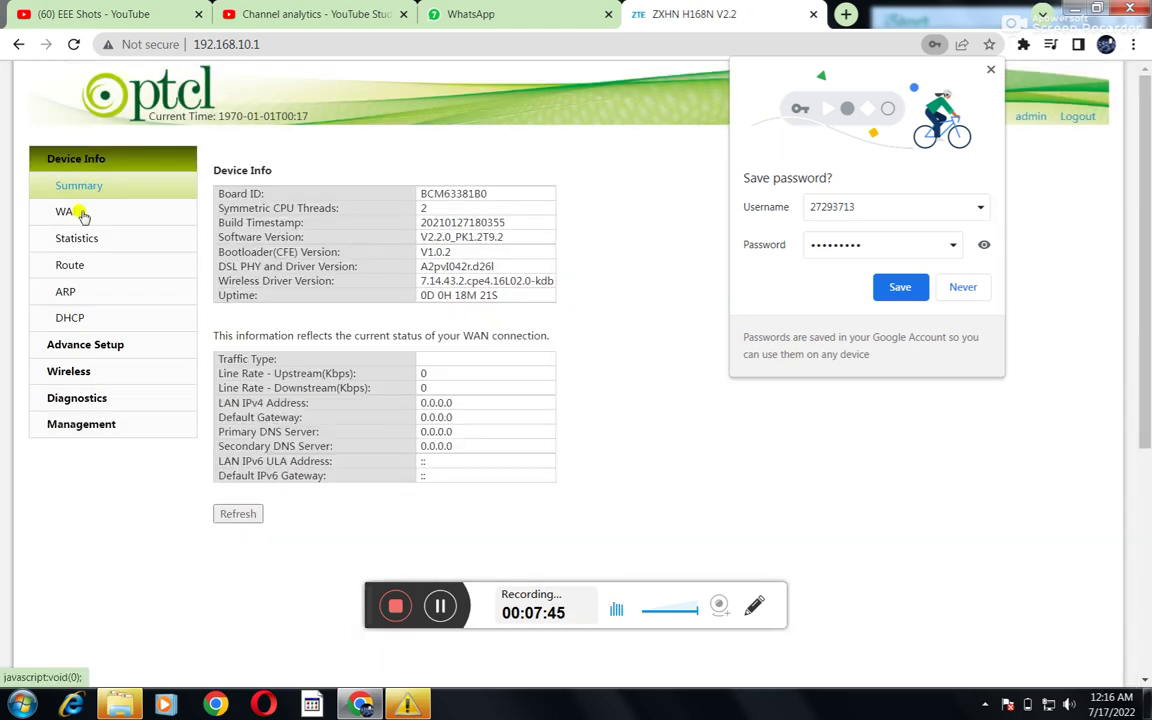
{"action": "left_click", "coordinate": [83, 343]}
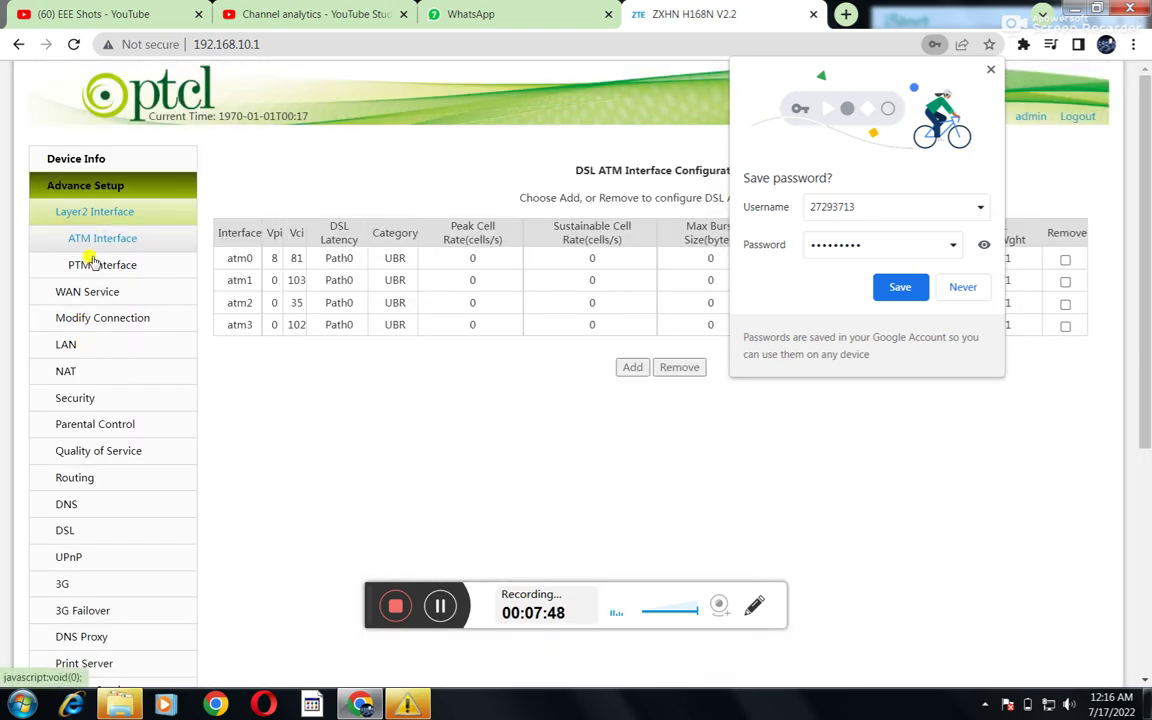
- Open the LAN settings and re-enter 192.168.10.1 as the router's IP address
{"action": "left_click", "coordinate": [66, 346]}
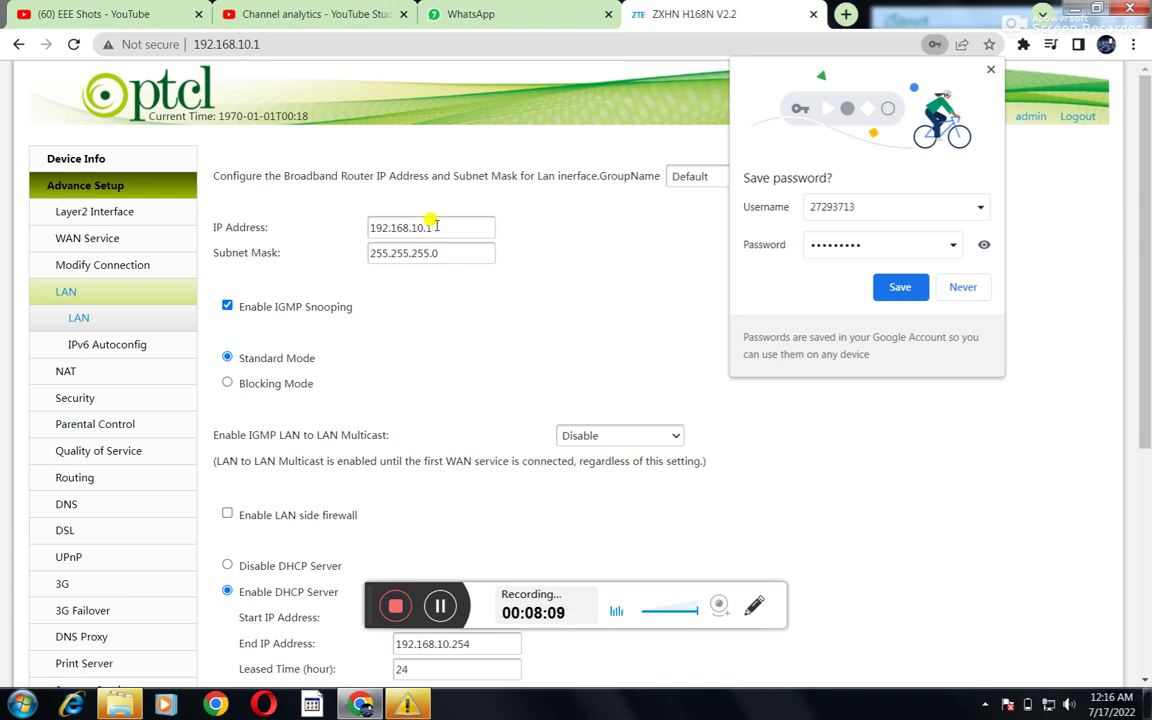
{"action": "key", "text": "BackSpace"}
{"action": "key", "text": "BackSpace"}
{"action": "key", "text": "BackSpace"}
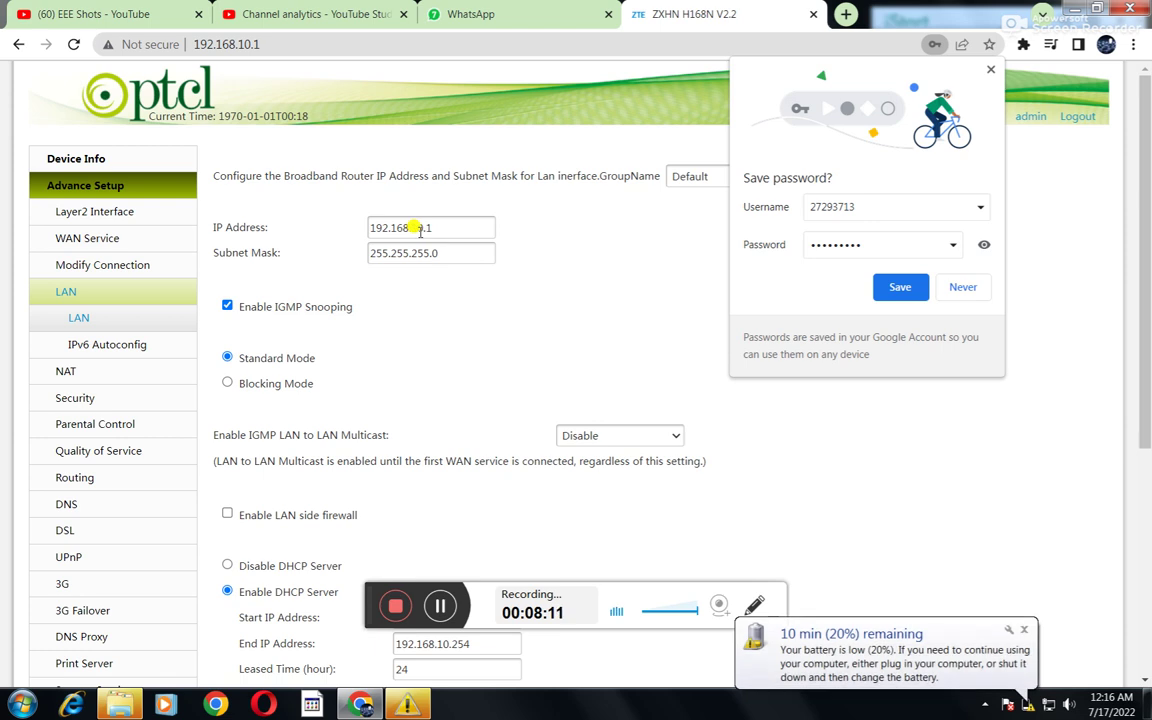
{"action": "type", "text": "0.1"}
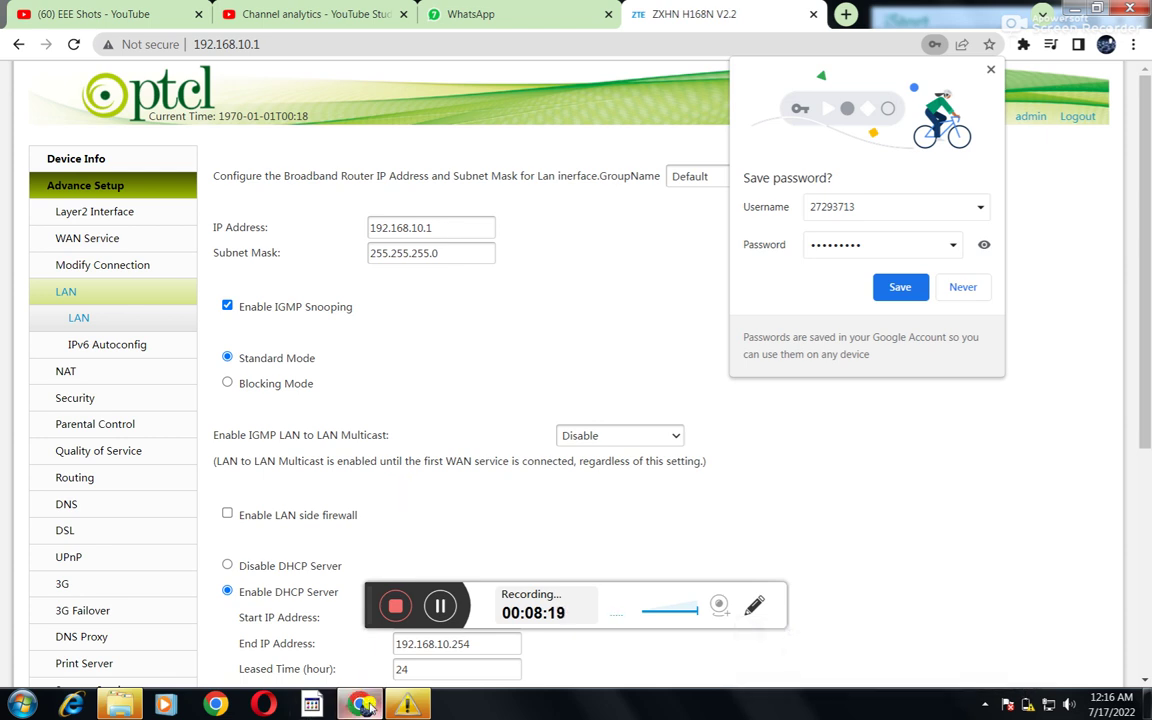
- Switch to WhatsApp to check the login details on the router label photo, and return to the router's admin page
{"action": "left_click", "coordinate": [365, 706]}
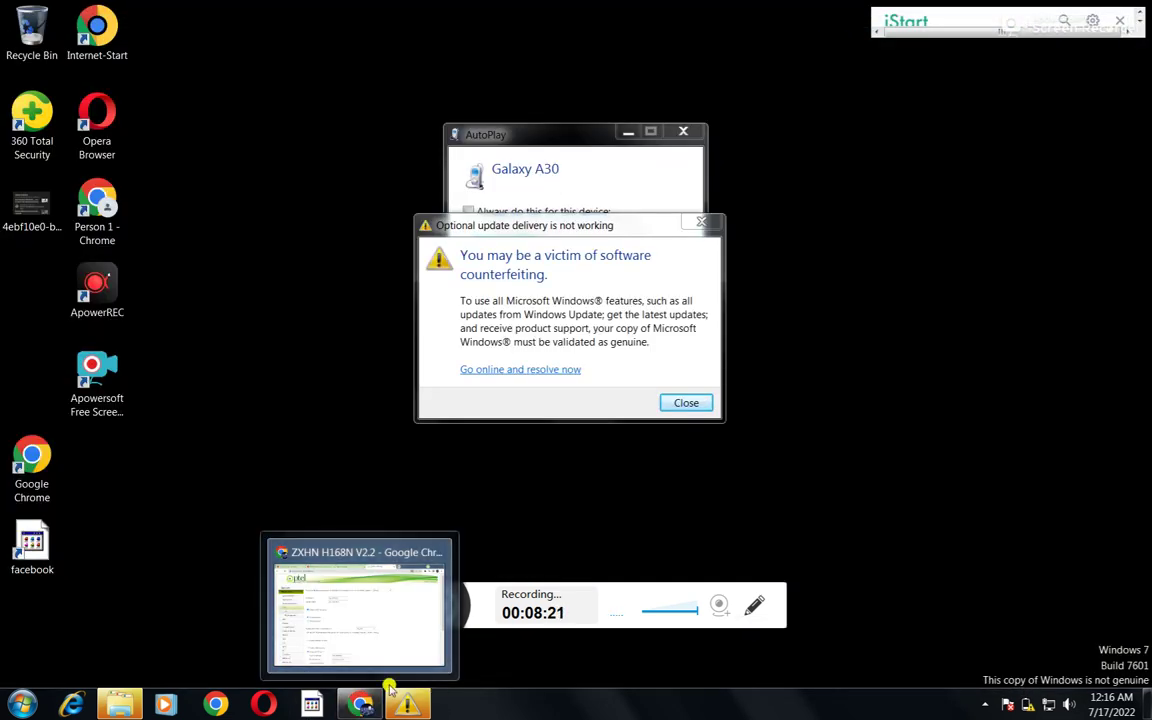
{"action": "left_click", "coordinate": [390, 621]}
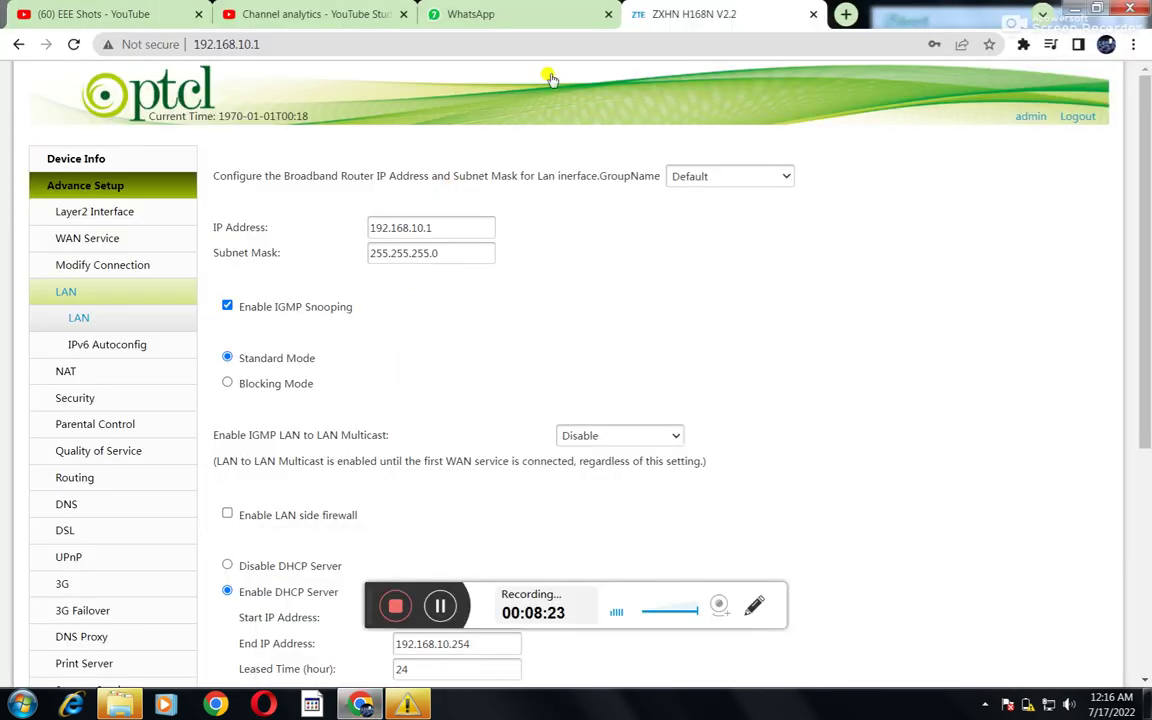
{"action": "left_click", "coordinate": [551, 7]}
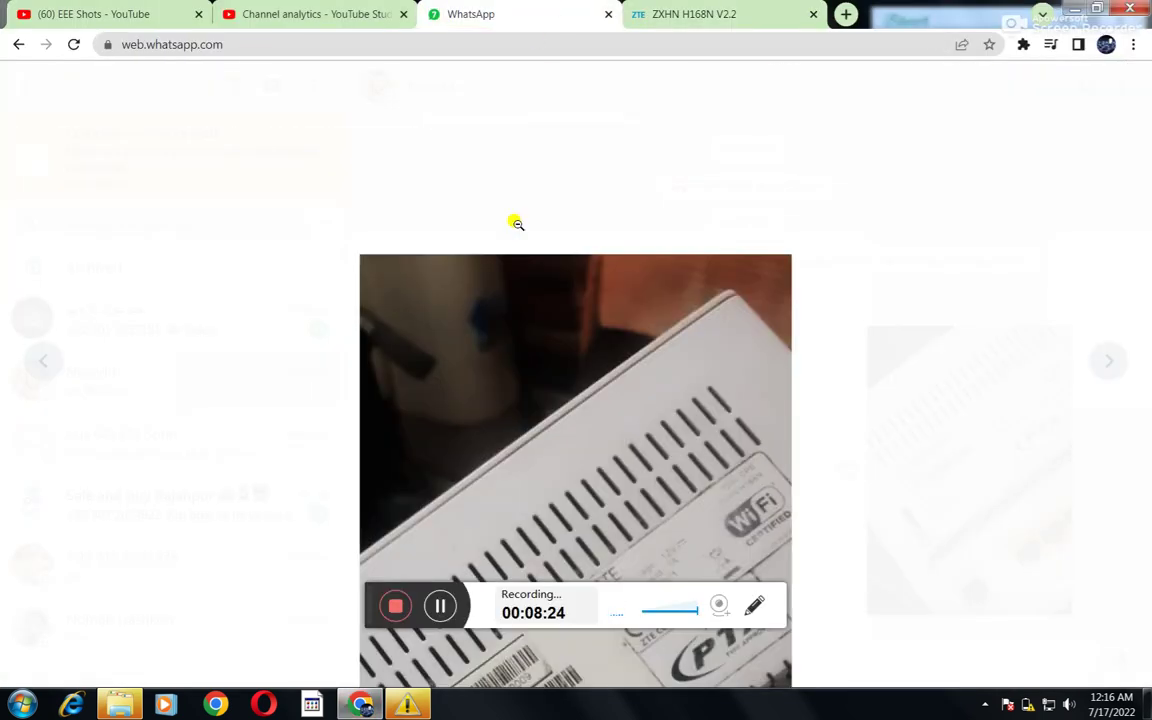
{"action": "left_click", "coordinate": [516, 365]}
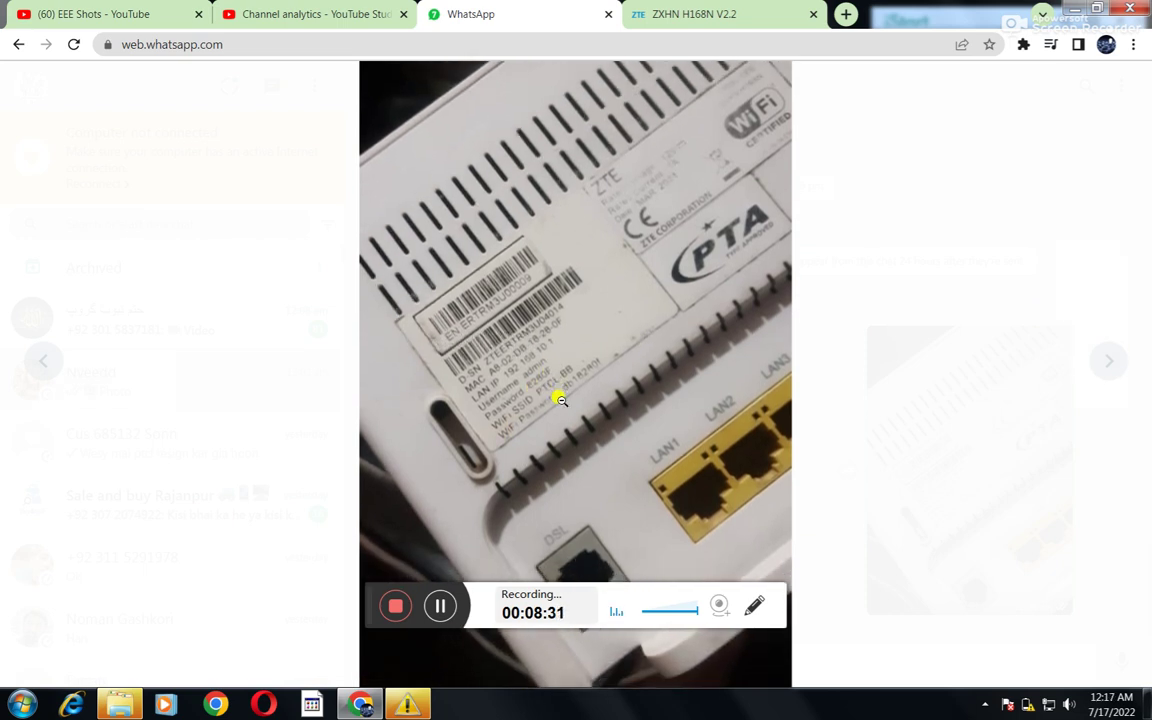
{"action": "left_click", "coordinate": [695, 17]}
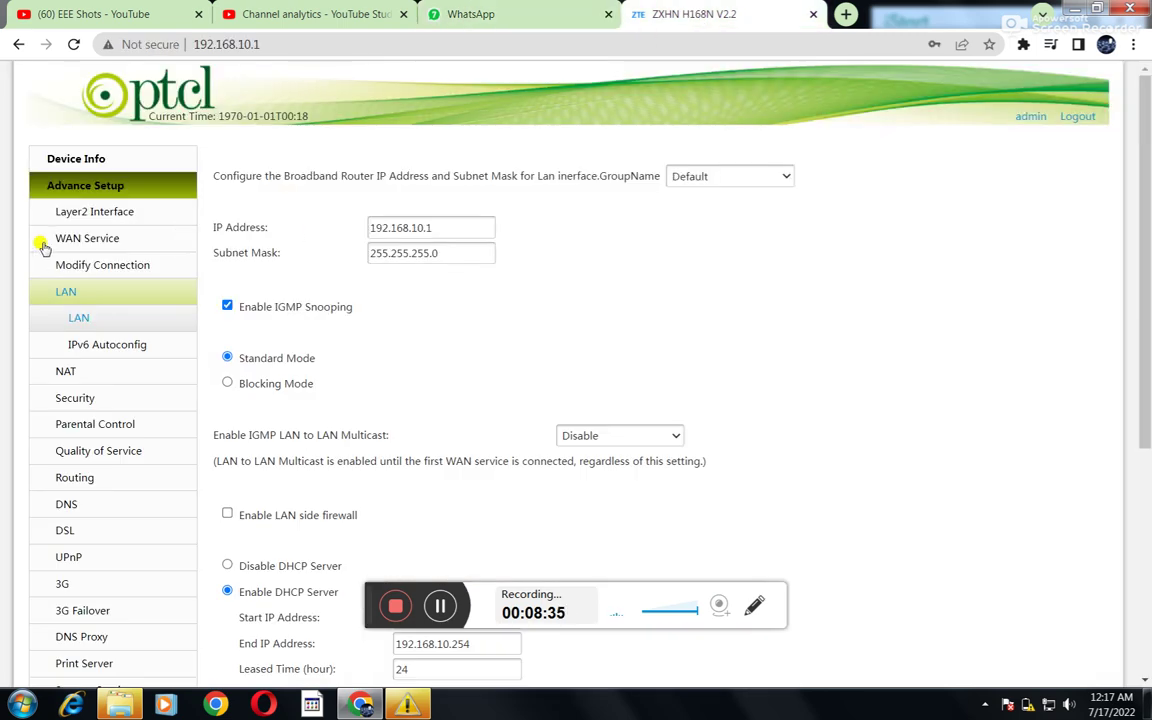
- Enable Hide Access Point in the basic wireless settings
{"action": "left_click", "coordinate": [79, 161]}
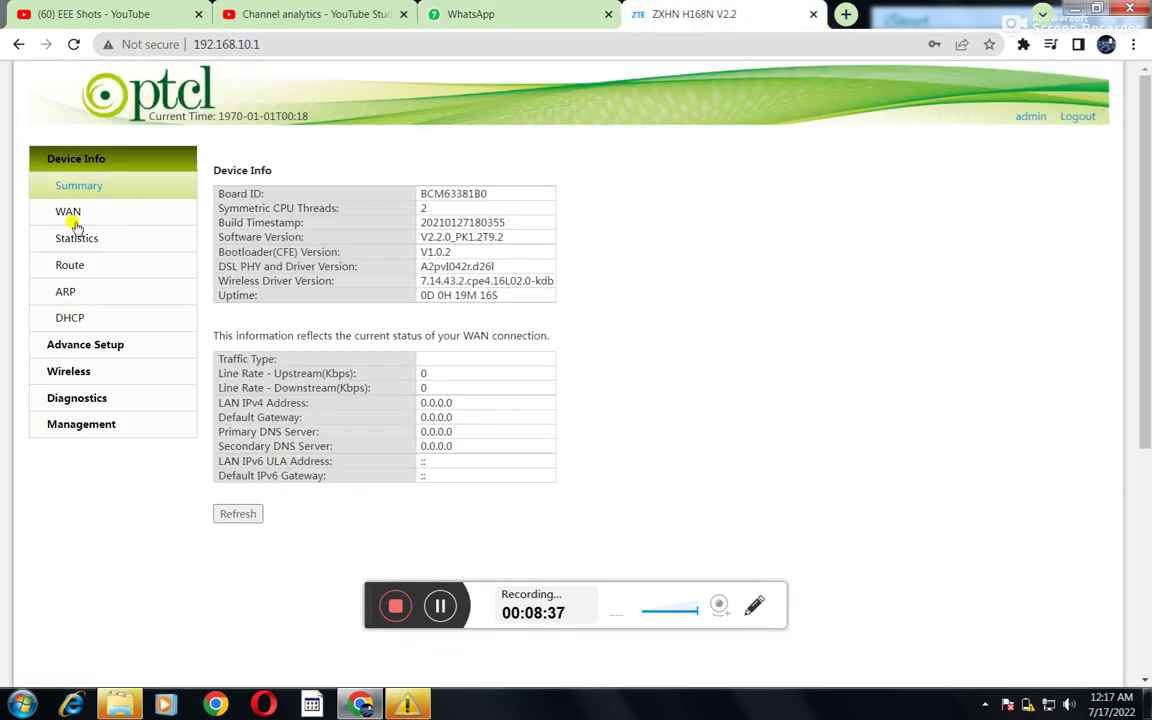
{"action": "left_click", "coordinate": [62, 370]}
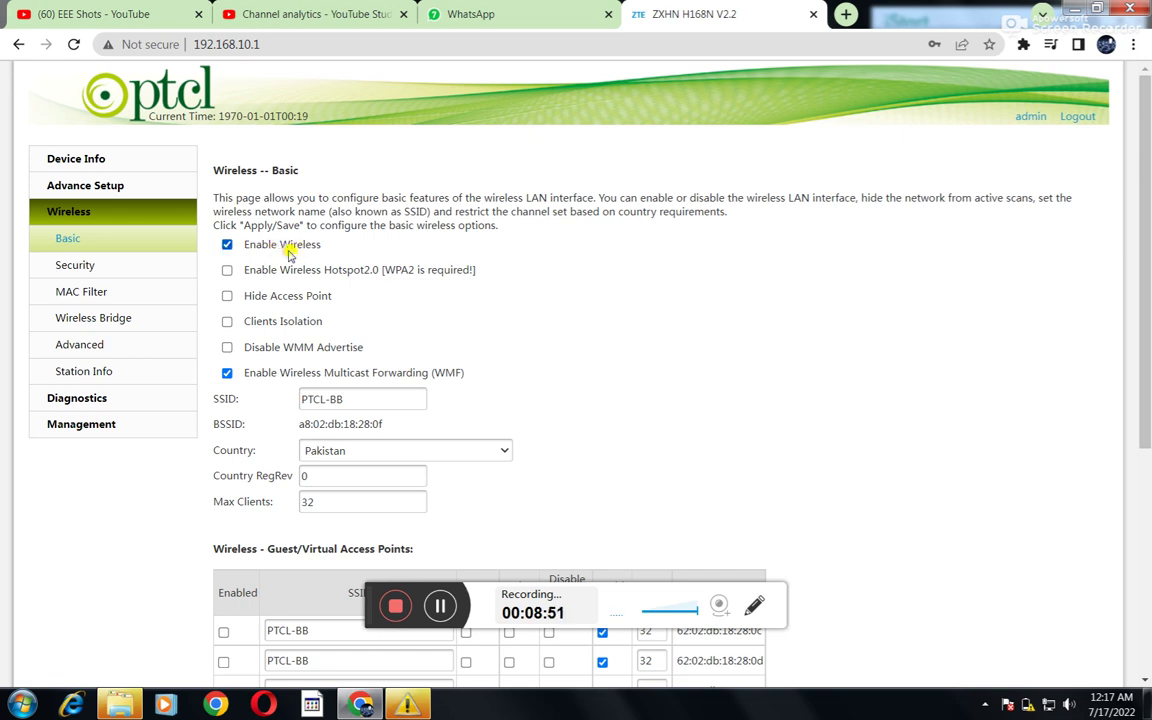
{"action": "left_click", "coordinate": [227, 297]}
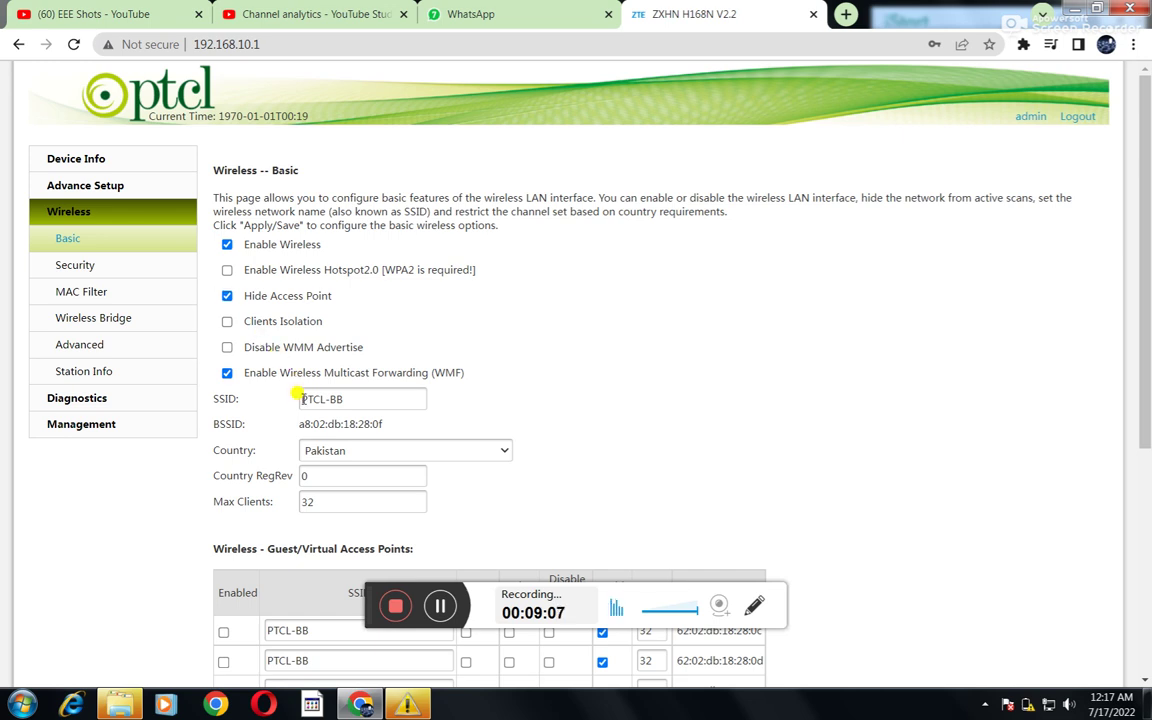